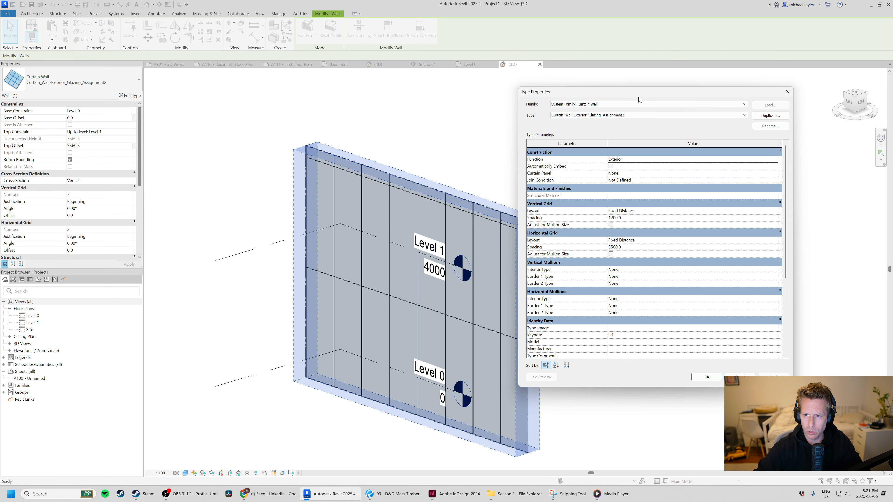
Set the vertical grid layout of the selected curtain wall's type to Fixed Number.
{"action": "left_click_drag", "start_coordinate": [657, 93], "coordinate": [681, 92]}
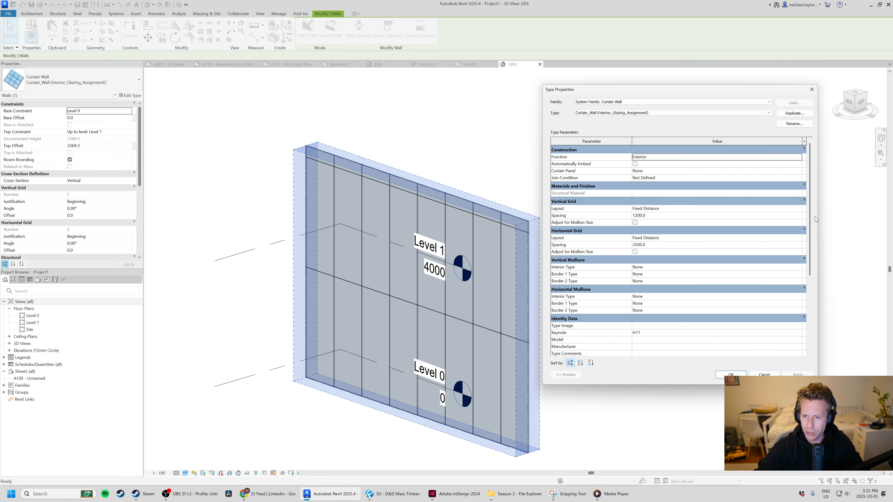
{"action": "left_click", "coordinate": [799, 211]}
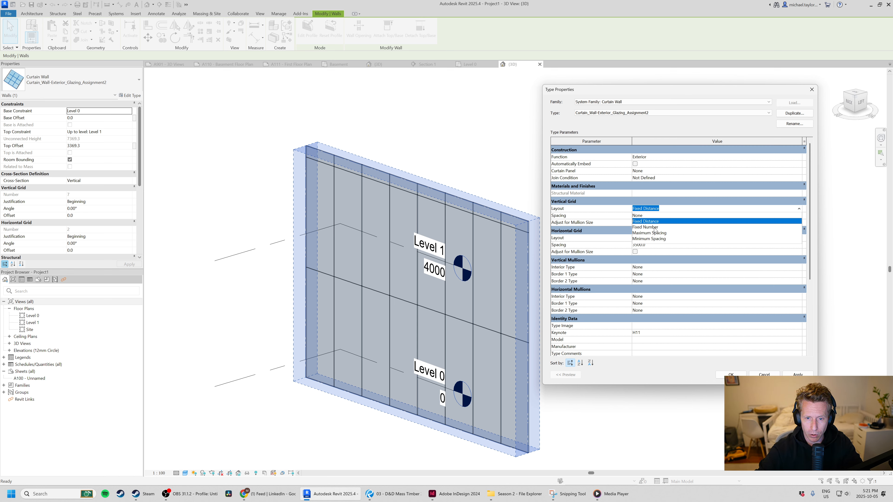
{"action": "left_click", "coordinate": [655, 228]}
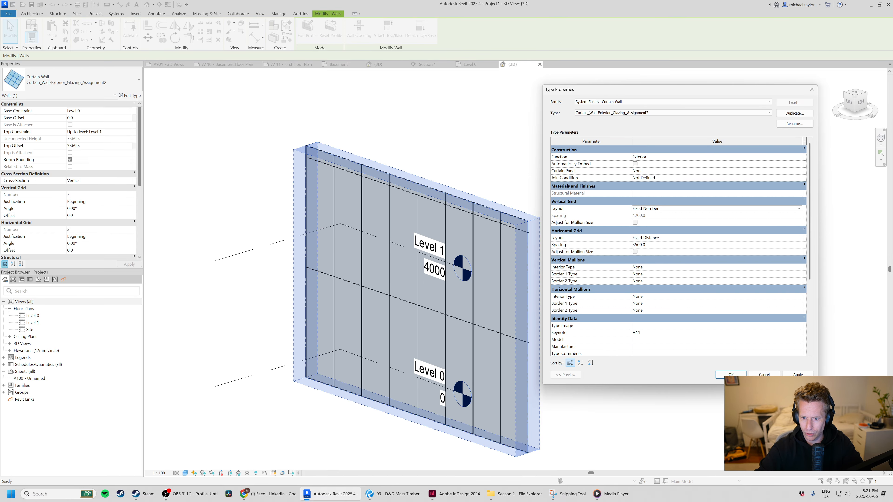
{"action": "left_click", "coordinate": [731, 374]}
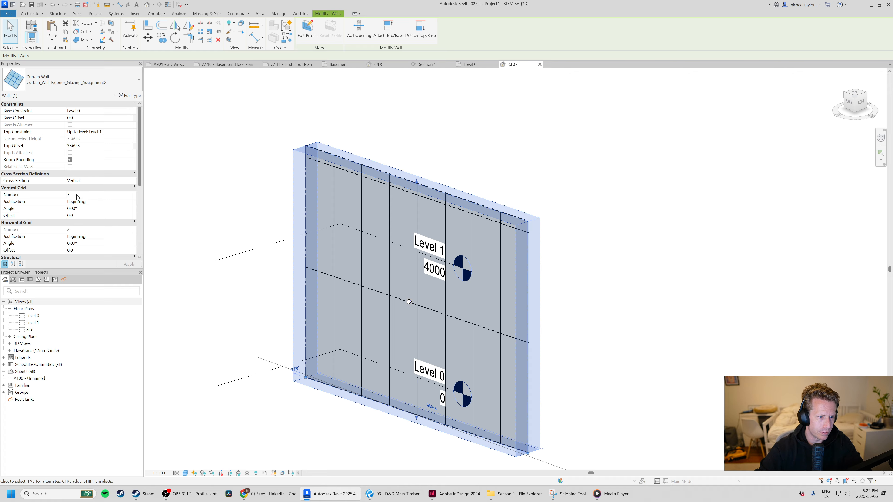
Set the curtain wall's vertical grid number to 5.
{"action": "left_click", "coordinate": [111, 195]}
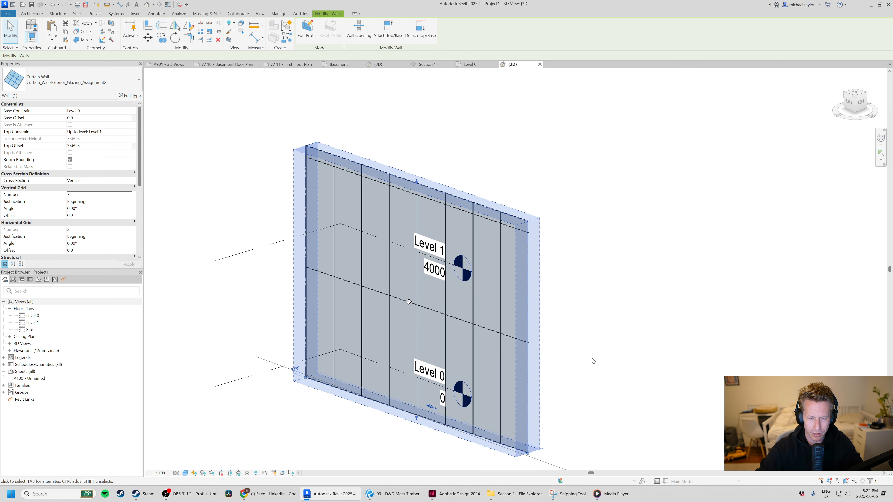
{"action": "double_click", "coordinate": [76, 195]}
{"action": "type", "text": "5"}
Raise the curtain wall's vertical grid number to 12 and apply it.
{"action": "left_click", "coordinate": [77, 194]}
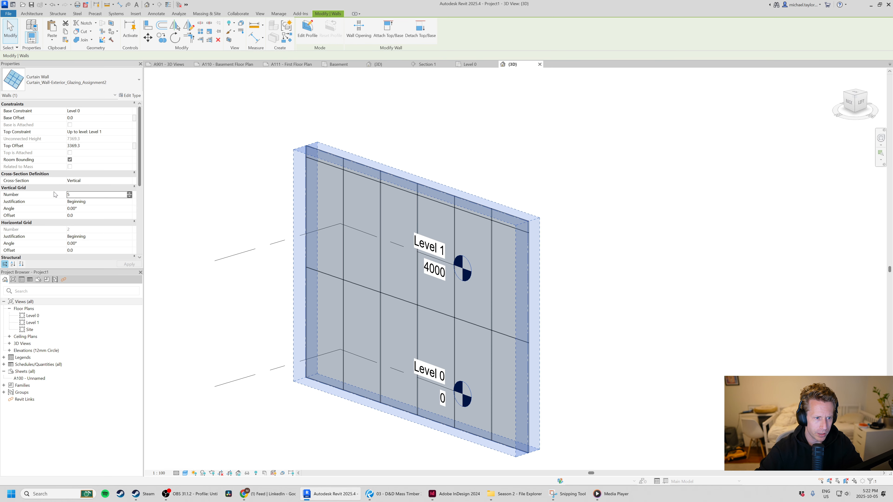
{"action": "type", "text": "12"}
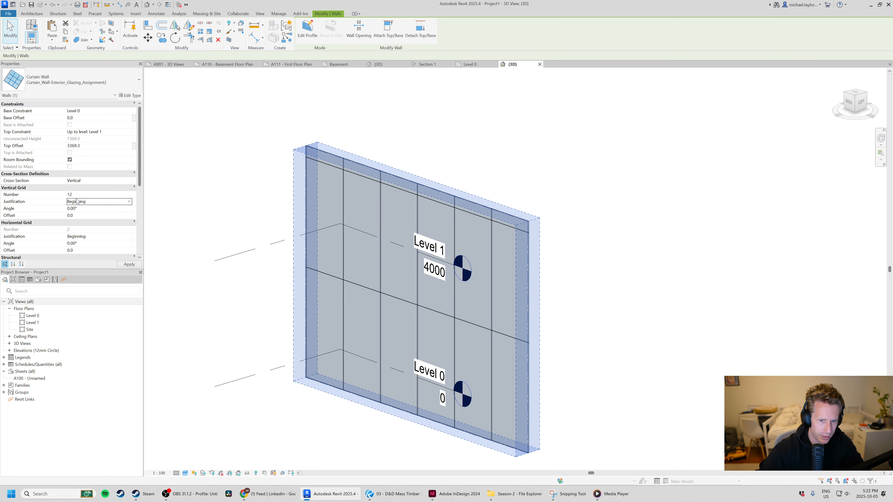
{"action": "left_click", "coordinate": [619, 298]}
{"action": "middle_click_drag", "start_coordinate": [618, 296], "coordinate": [545, 310], "text": "shift"}
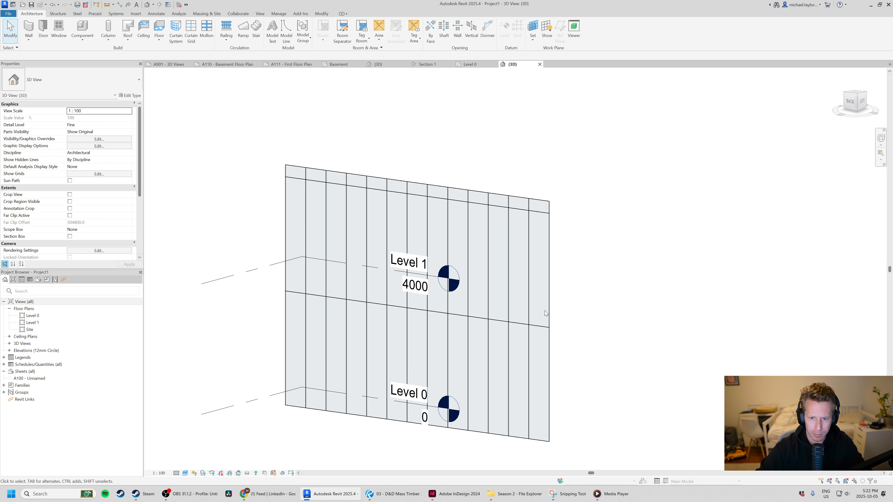
Check the spacing around one of the curtain wall's vertical grid lines.
{"action": "left_click", "coordinate": [548, 309]}
{"action": "left_click", "coordinate": [549, 311]}
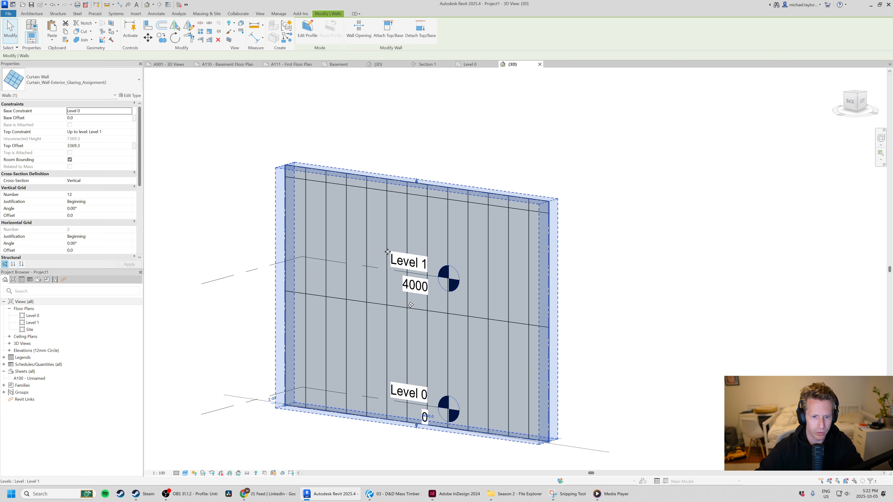
{"action": "left_click", "coordinate": [386, 227]}
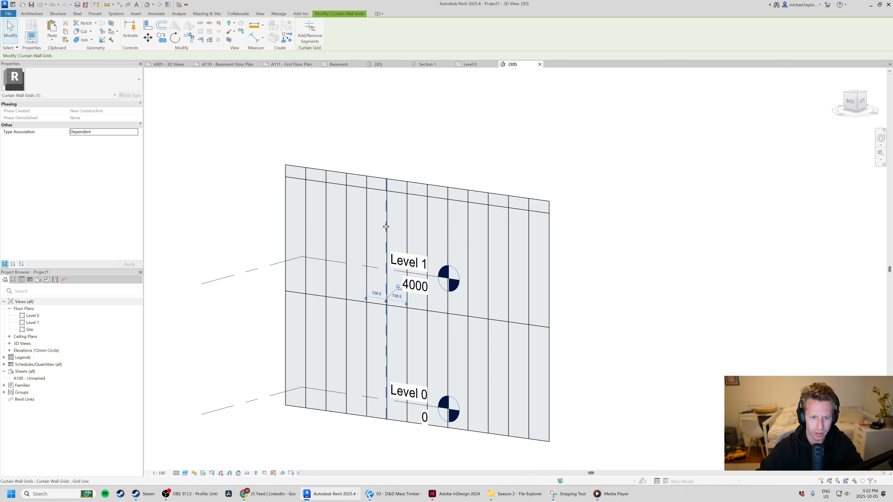
{"action": "left_click", "coordinate": [210, 237]}
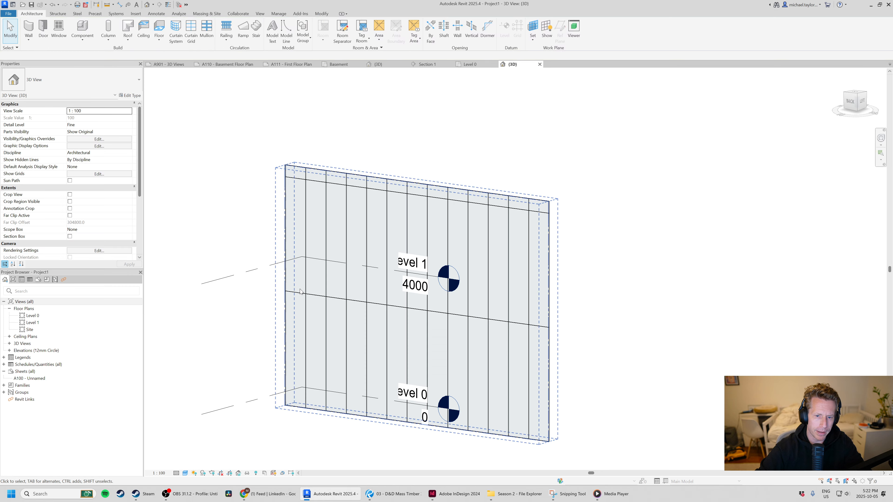
{"action": "middle_click_drag", "start_coordinate": [365, 331], "coordinate": [344, 337], "text": "shift"}
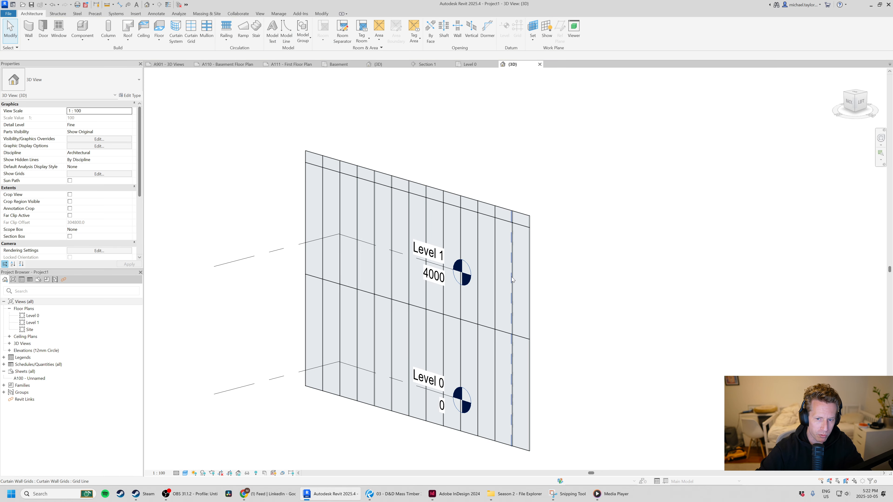
Switch the curtain wall type's vertical grid layout back to Fixed Distance.
{"action": "left_click", "coordinate": [532, 269]}
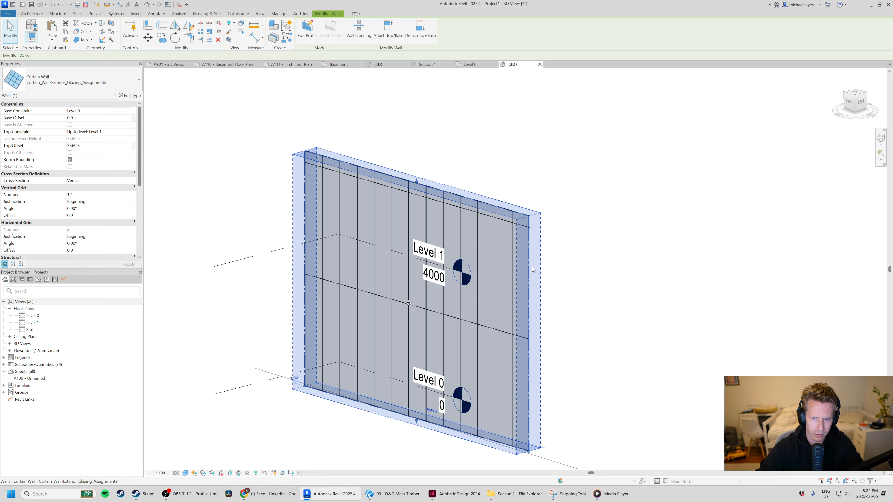
{"action": "left_click", "coordinate": [131, 95]}
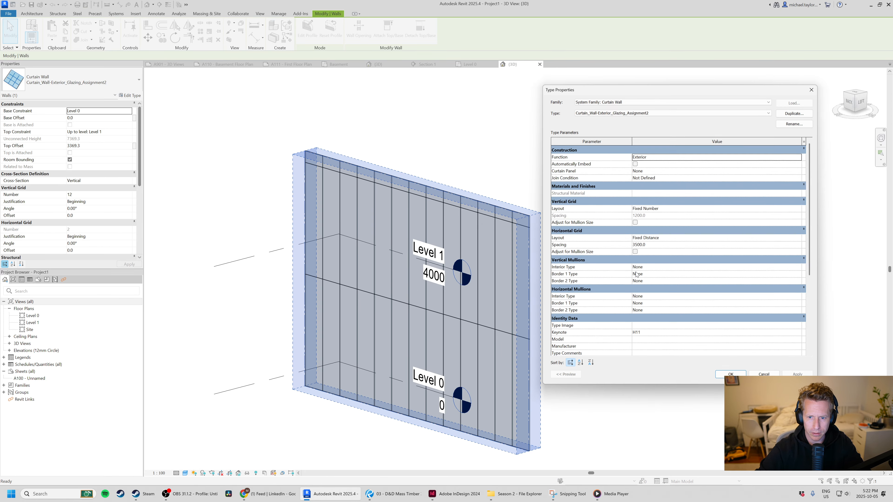
{"action": "left_click", "coordinate": [667, 208]}
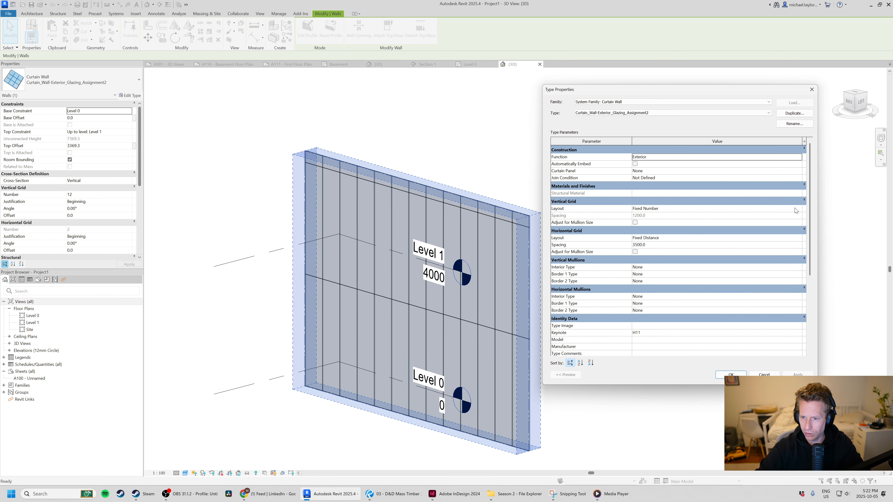
{"action": "left_click", "coordinate": [668, 209]}
{"action": "left_click", "coordinate": [679, 221]}
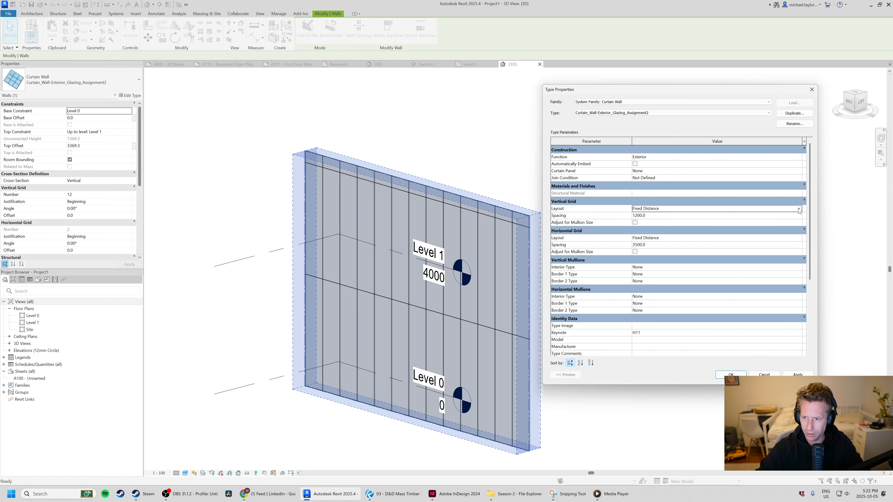
{"action": "left_click", "coordinate": [730, 374]}
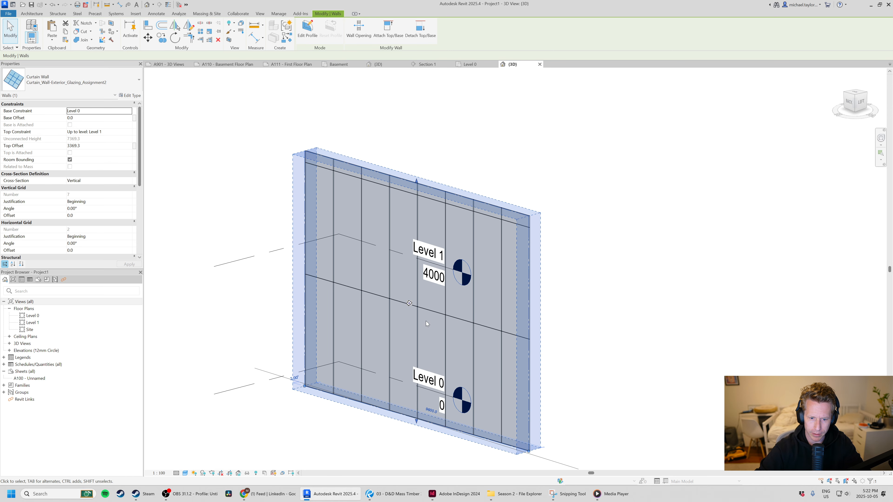
Set the curtain wall type's vertical grid layout to Maximum Spacing with a spacing of 1500.
{"action": "left_click", "coordinate": [131, 96]}
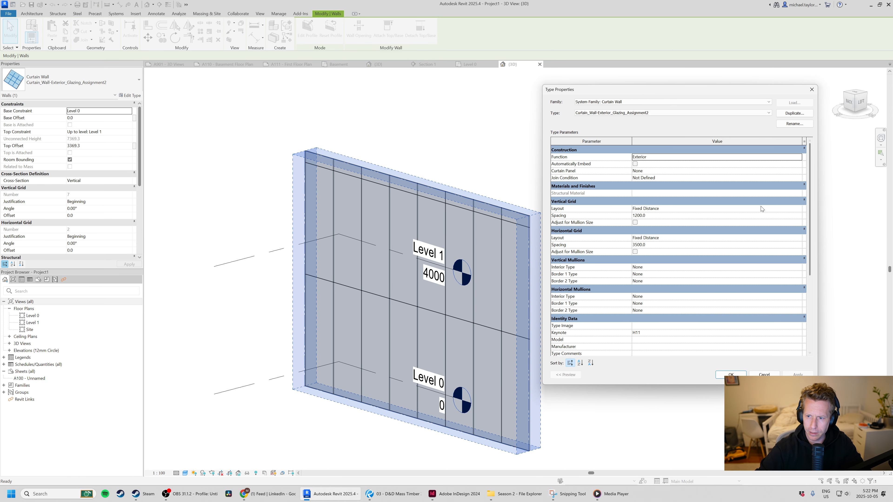
{"action": "left_click", "coordinate": [799, 210]}
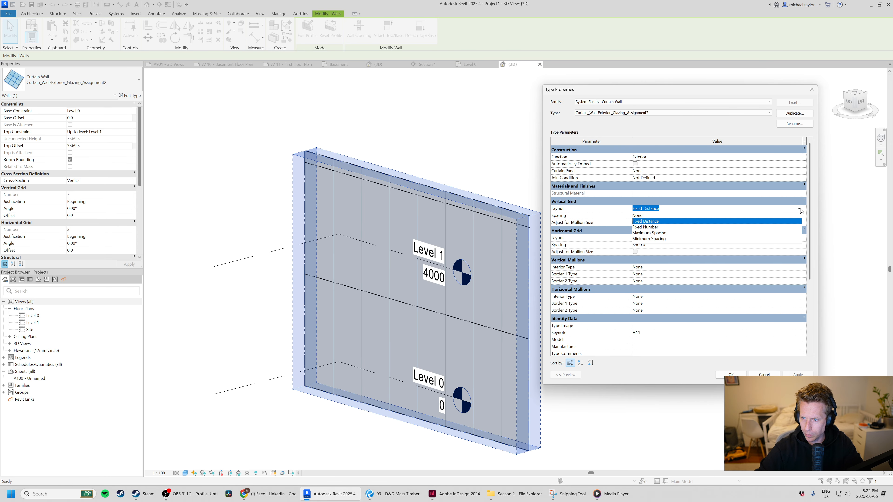
{"action": "left_click", "coordinate": [658, 233]}
{"action": "left_click", "coordinate": [663, 217]}
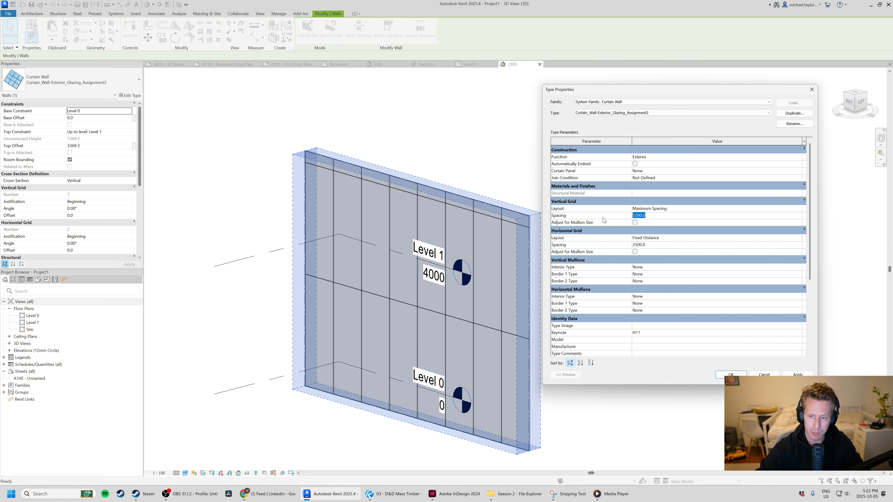
{"action": "type", "text": "1500"}
{"action": "key", "text": "Tab"}
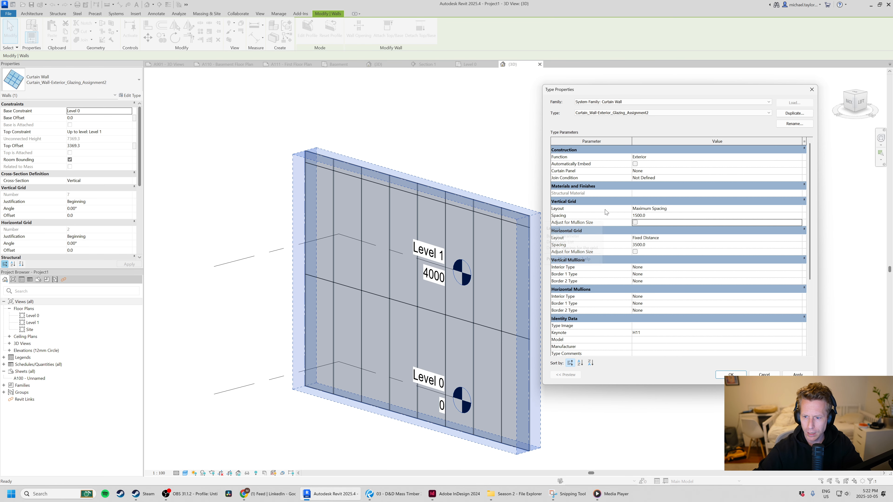
{"action": "left_click", "coordinate": [730, 375]}
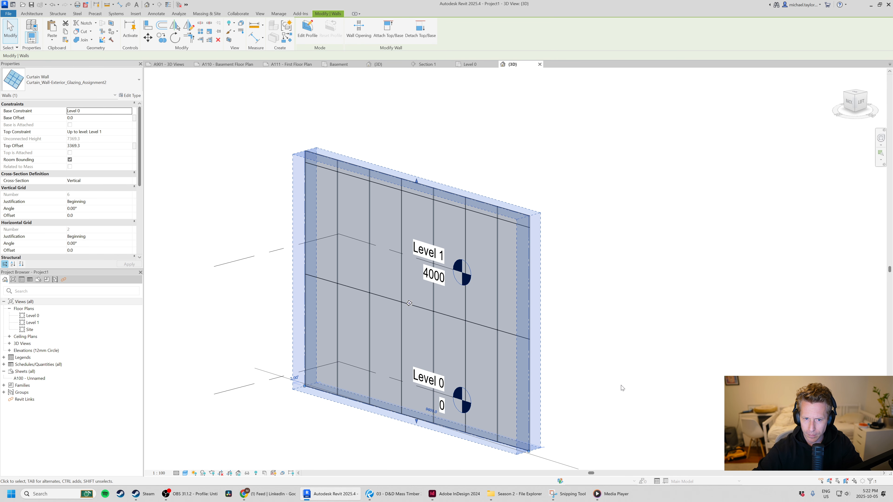
Check the panel widths between several of the curtain wall's vertical grid lines.
{"action": "left_click", "coordinate": [599, 349]}
{"action": "left_click", "coordinate": [497, 288]}
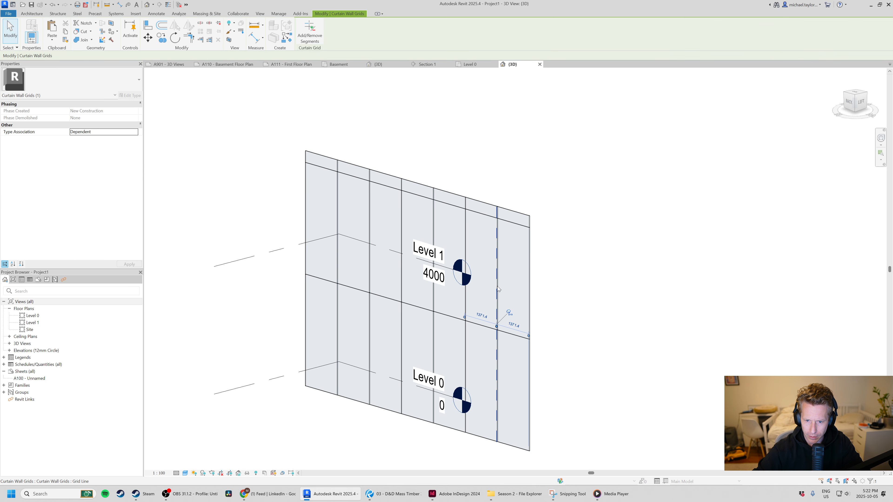
{"action": "left_click", "coordinate": [465, 295]}
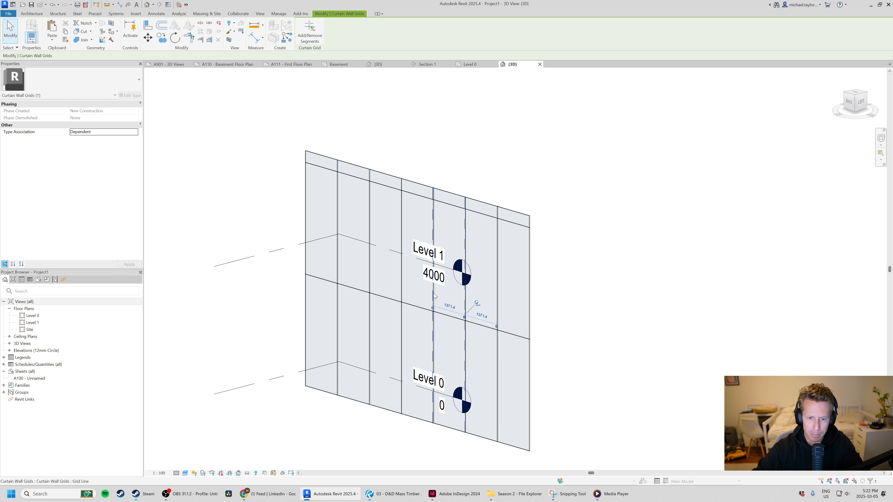
{"action": "left_click", "coordinate": [435, 297]}
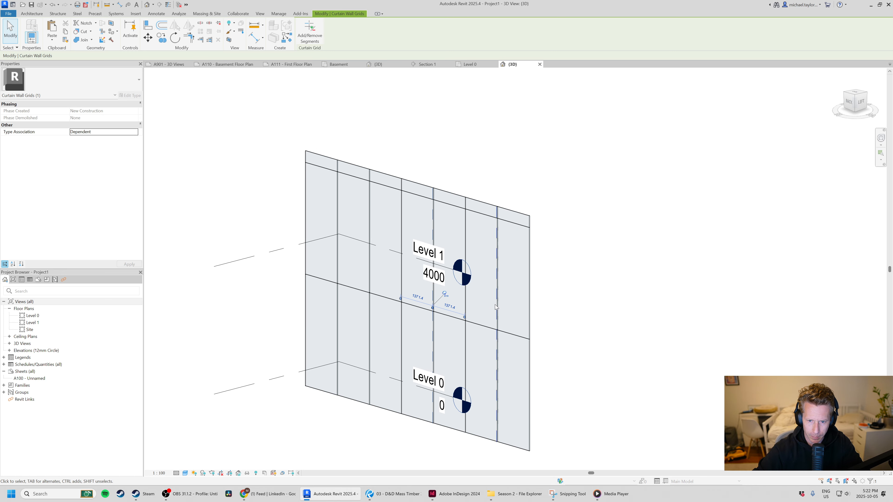
{"action": "scroll", "coordinate": [492, 306], "scroll_direction": "up", "scroll_amount": 3}
{"action": "left_click", "coordinate": [499, 312]}
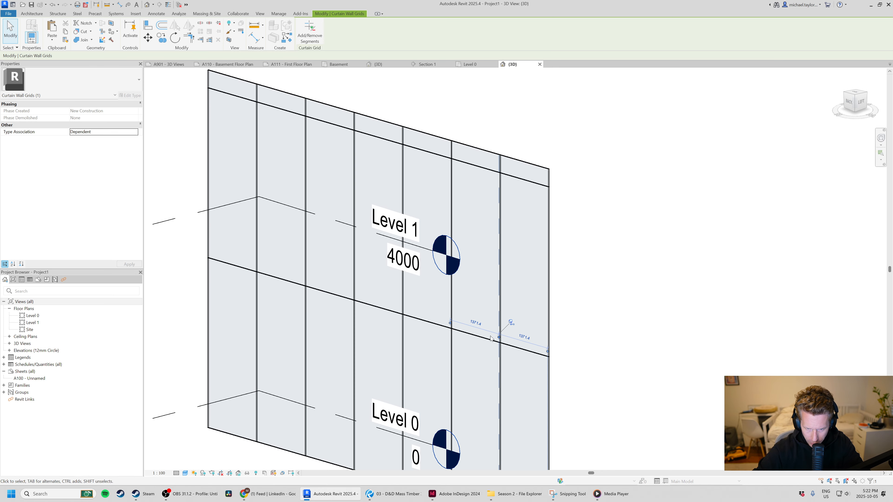
{"action": "scroll", "coordinate": [425, 242], "scroll_direction": "down", "scroll_amount": 2}
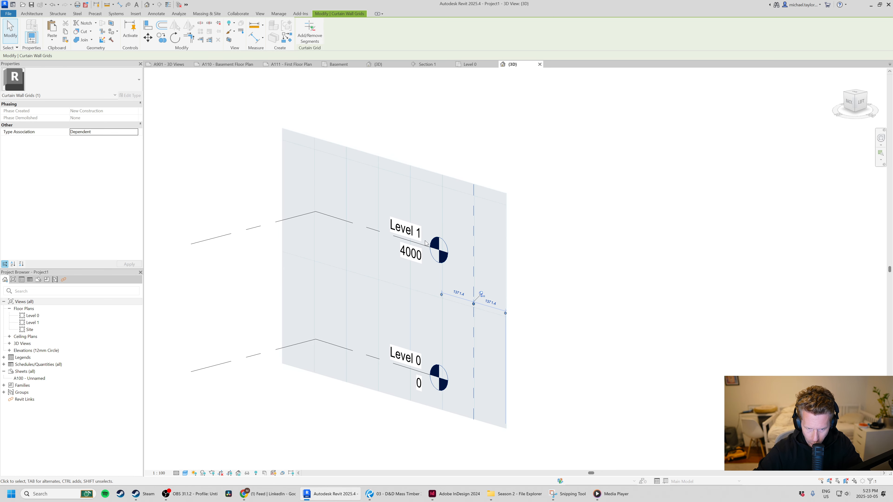
Lengthen the curtain wall slightly by moving its wall end outward along Level 0.
{"action": "left_click", "coordinate": [507, 366]}
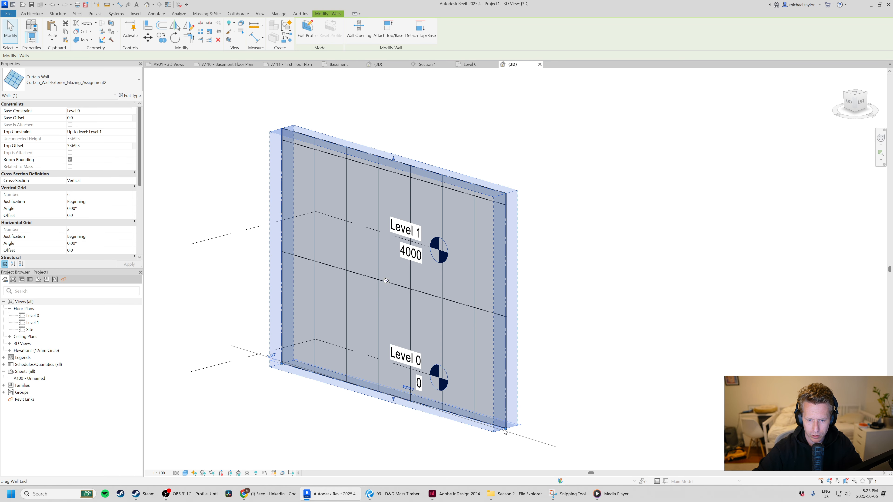
{"action": "left_click_drag", "start_coordinate": [505, 429], "coordinate": [517, 432]}
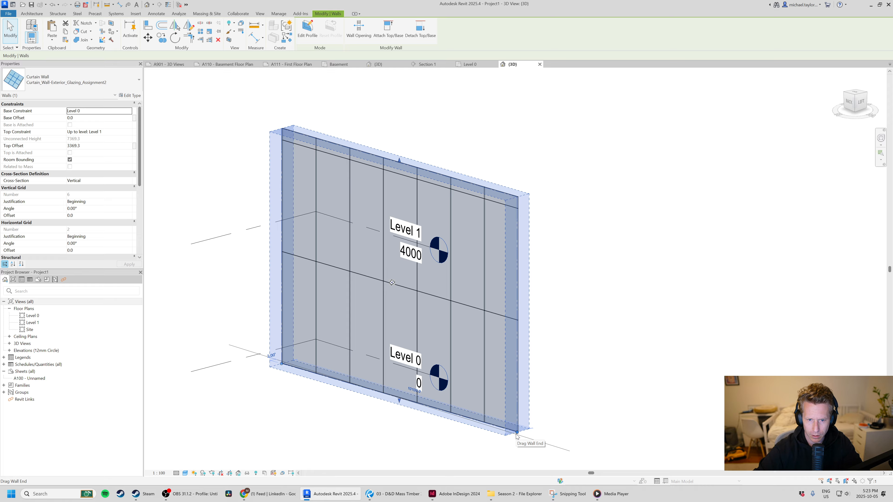
{"action": "key", "text": "Escape"}
Check the panel widths beside the last vertical grid line of the lengthened curtain wall.
{"action": "scroll", "coordinate": [488, 288], "scroll_direction": "up", "scroll_amount": 3}
{"action": "left_click", "coordinate": [483, 281]}
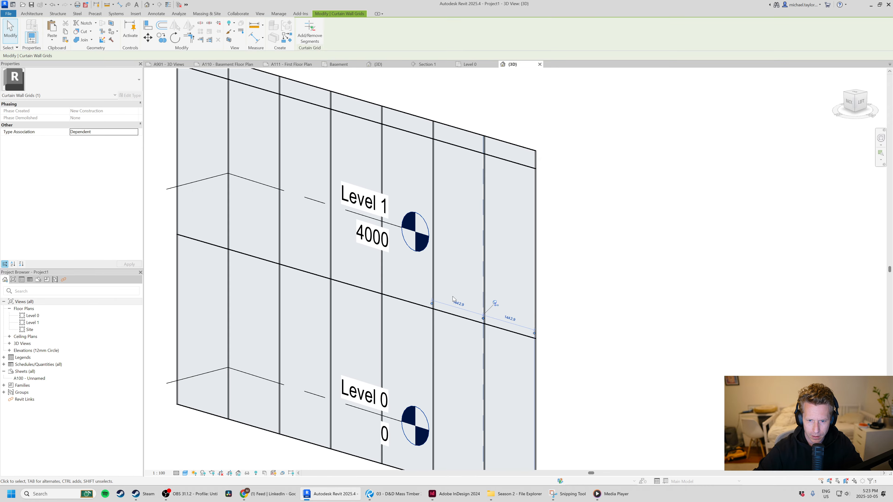
{"action": "scroll", "coordinate": [476, 240], "scroll_direction": "down", "scroll_amount": 2}
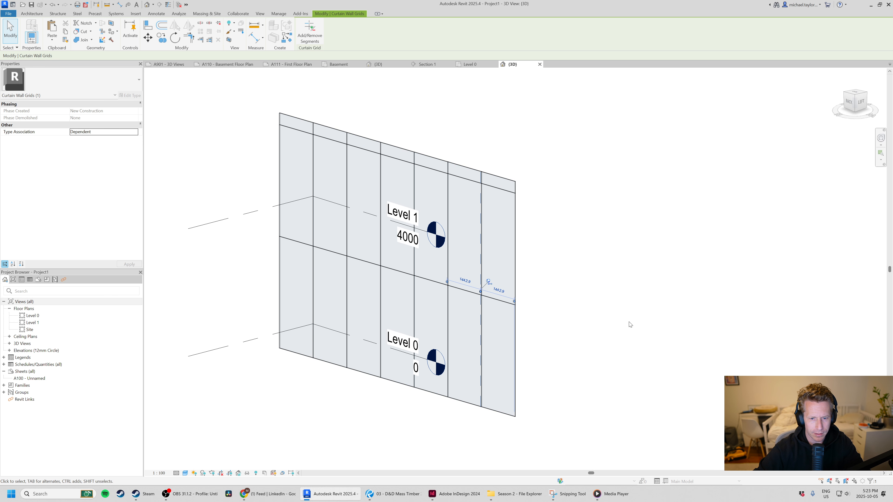
{"action": "left_click", "coordinate": [544, 343]}
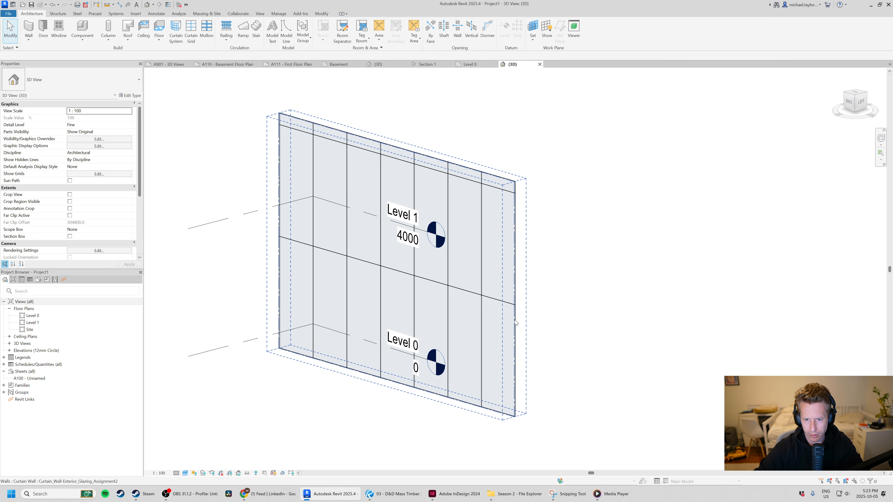
Set the curtain wall's overall length to 10500 mm.
{"action": "left_click", "coordinate": [514, 322]}
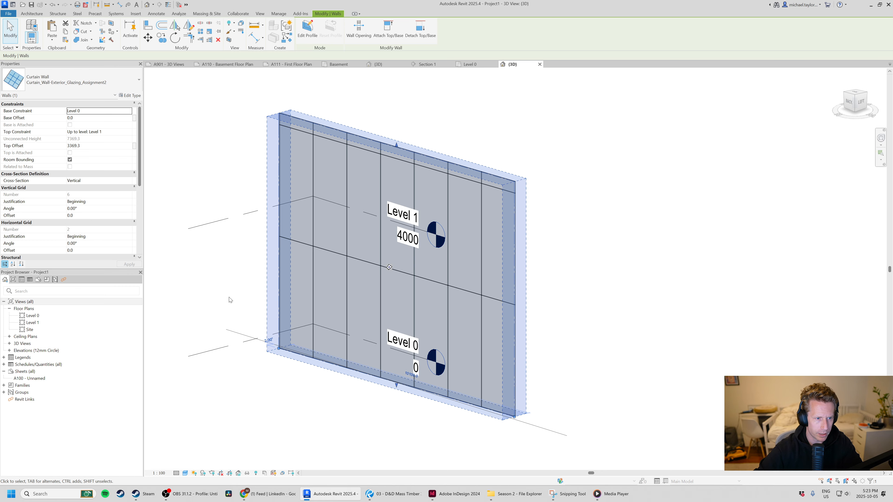
{"action": "left_click", "coordinate": [411, 374]}
{"action": "type", "text": "10500"}
{"action": "key", "text": "Return"}
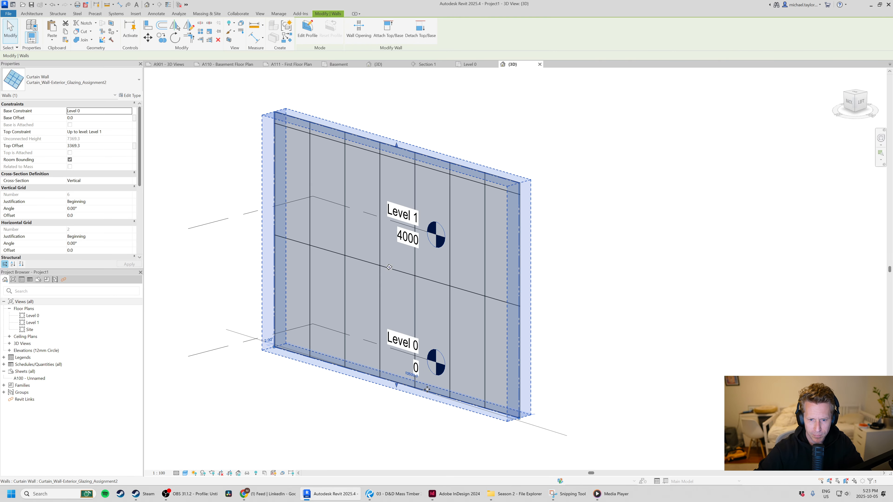
{"action": "key", "text": "Escape"}
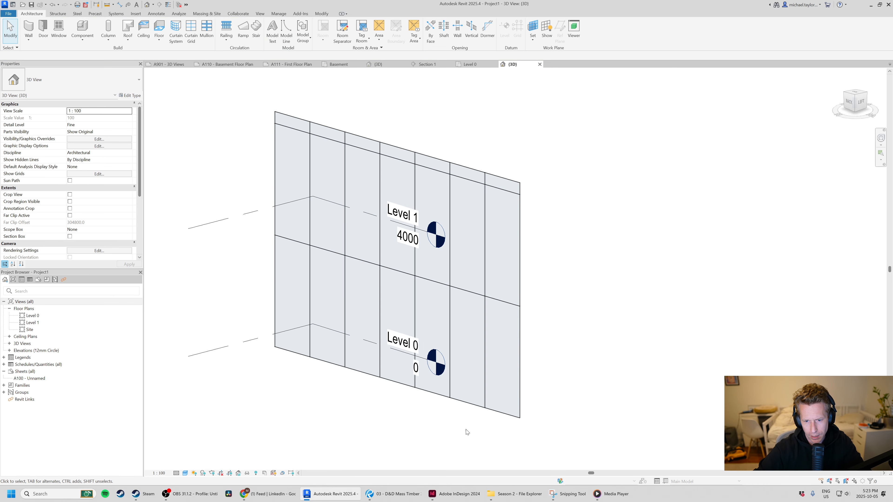
Check the panel widths on both sides of the last vertical grid line of the 10500 mm curtain wall.
{"action": "left_click", "coordinate": [484, 356]}
{"action": "scroll", "coordinate": [452, 266], "scroll_direction": "up", "scroll_amount": 1}
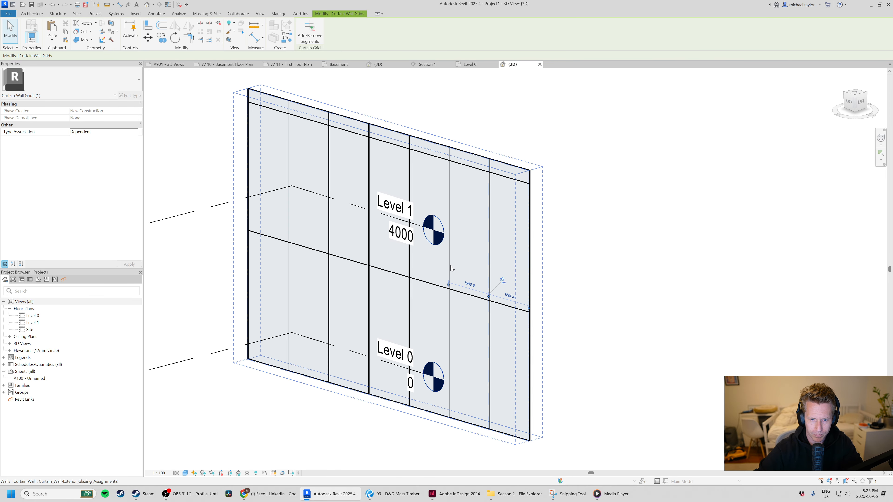
{"action": "key", "text": "Escape"}
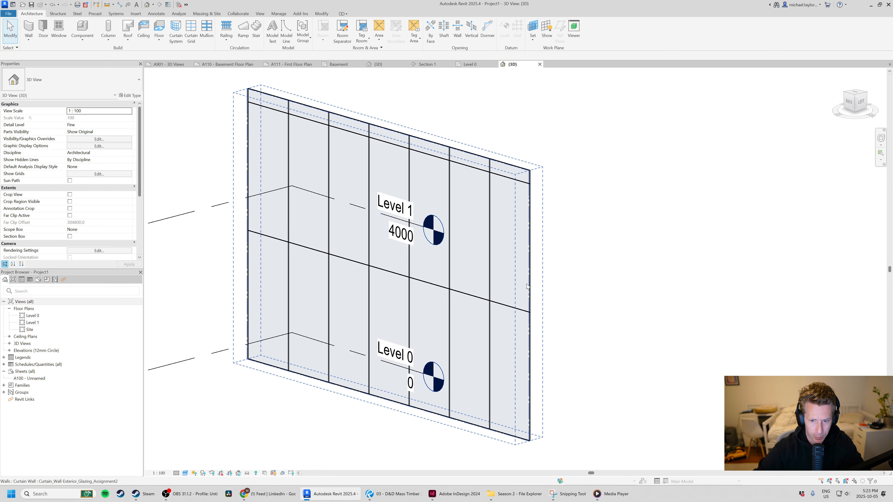
Lengthen the curtain wall to about 10900 mm by moving its wall end outward along Level 0.
{"action": "left_click", "coordinate": [527, 286]}
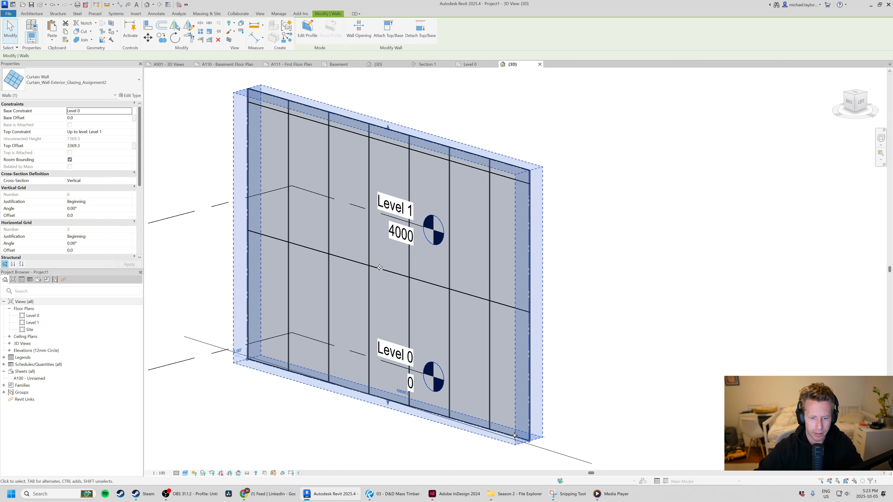
{"action": "key", "text": "r"}
{"action": "key", "text": "s"}
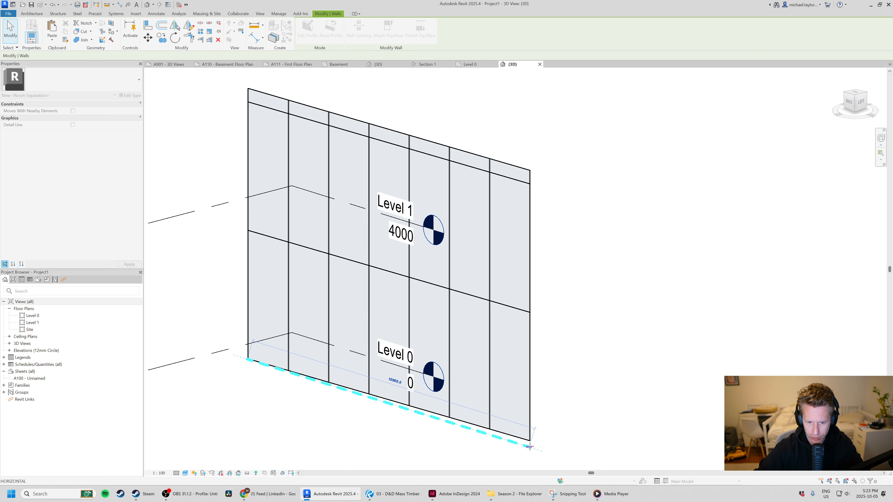
{"action": "key", "text": "Escape"}
{"action": "key", "text": "Escape"}
{"action": "left_click", "coordinate": [505, 327]}
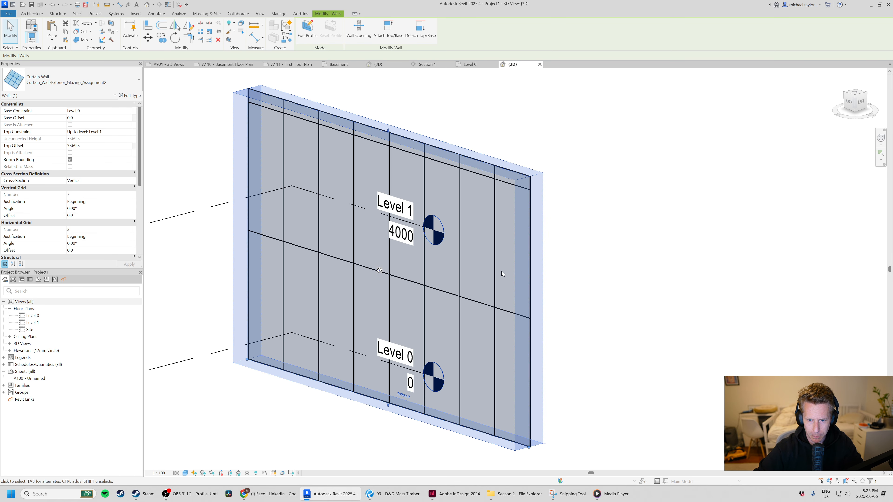
Check the panel widths beside the last vertical grid line after lengthening the wall under Maximum Spacing.
{"action": "key", "text": "Escape"}
{"action": "left_click", "coordinate": [494, 301]}
{"action": "scroll", "coordinate": [522, 317], "scroll_direction": "up", "scroll_amount": 1}
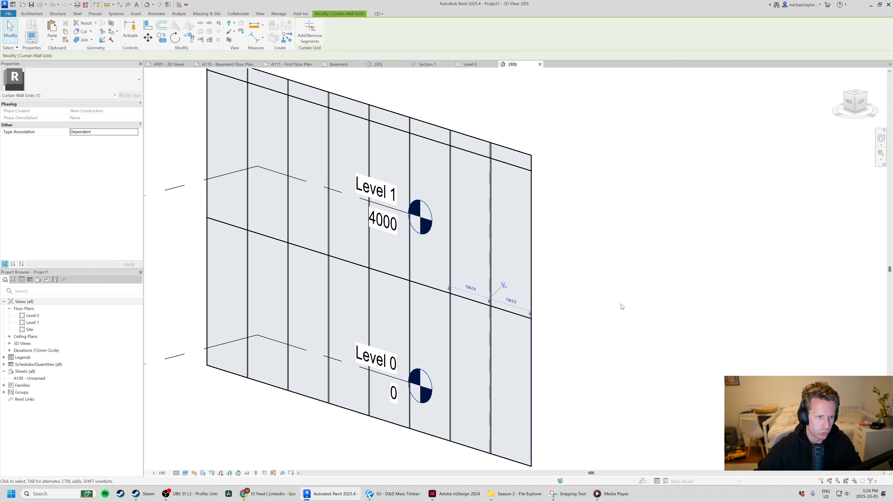
Change the curtain wall type's vertical grid layout to Minimum Spacing and check the panel widths beside its last vertical grid lines.
{"action": "left_click", "coordinate": [531, 246]}
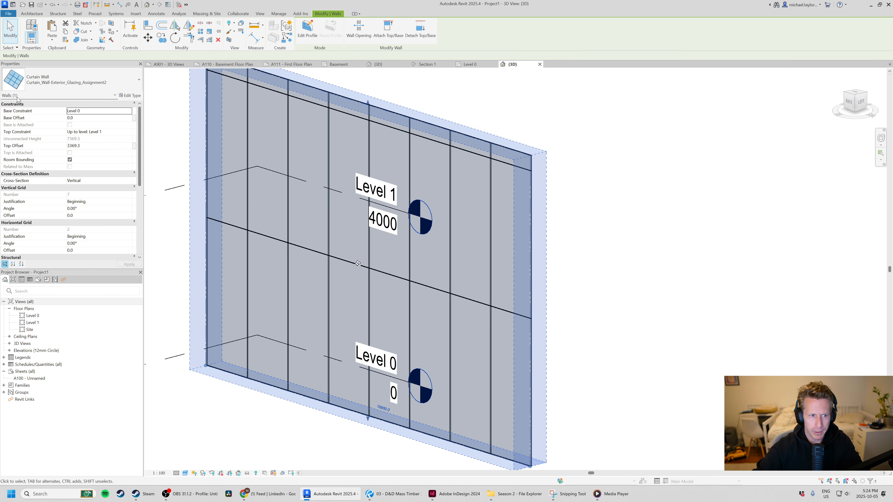
{"action": "left_click", "coordinate": [130, 96]}
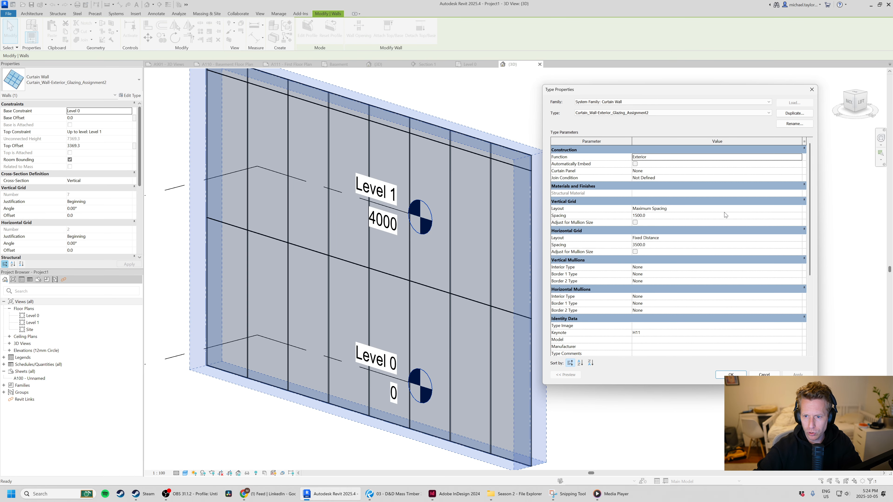
{"action": "left_click", "coordinate": [795, 209]}
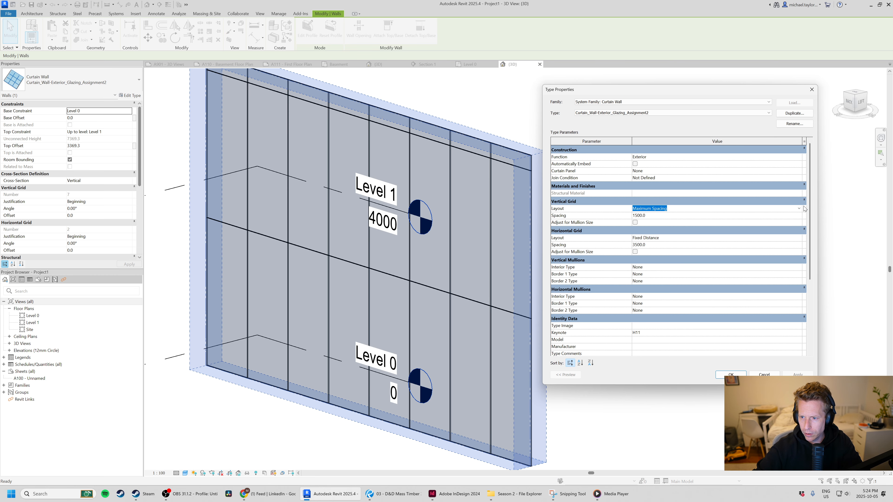
{"action": "left_click", "coordinate": [799, 209]}
{"action": "left_click", "coordinate": [662, 241]}
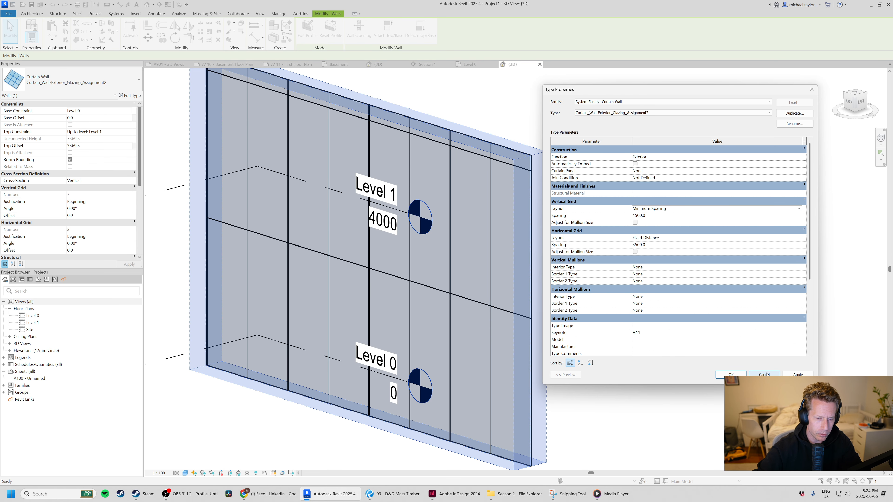
{"action": "left_click", "coordinate": [740, 375]}
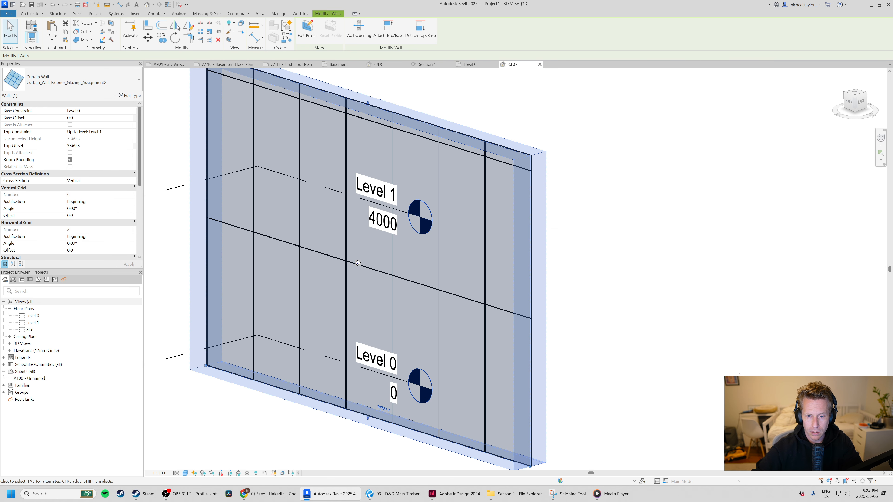
{"action": "left_click", "coordinate": [537, 320]}
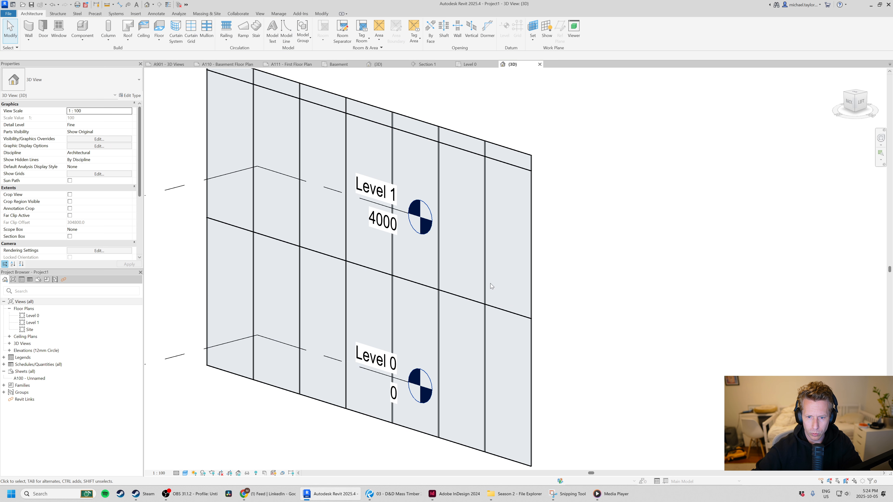
{"action": "left_click", "coordinate": [484, 286]}
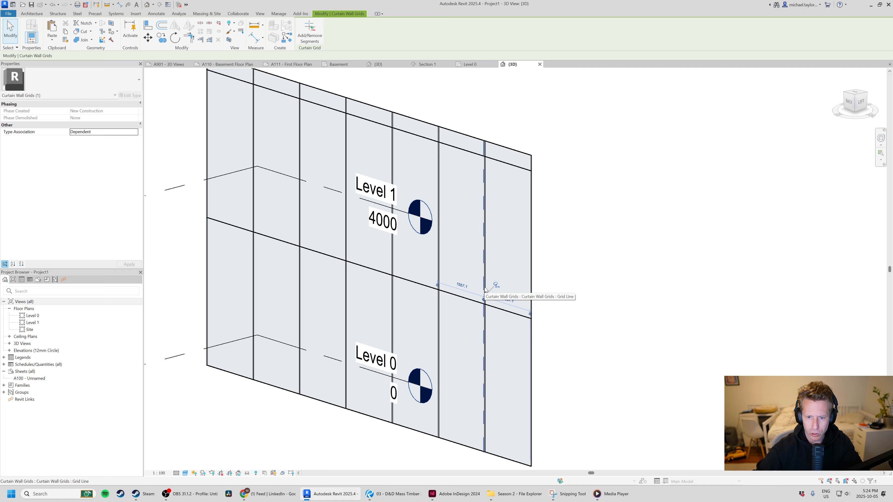
{"action": "left_click", "coordinate": [439, 269]}
Stretch the curtain wall's end outward to about 12300 mm overall and check the panel widths at the last vertical grid line.
{"action": "left_click", "coordinate": [530, 303]}
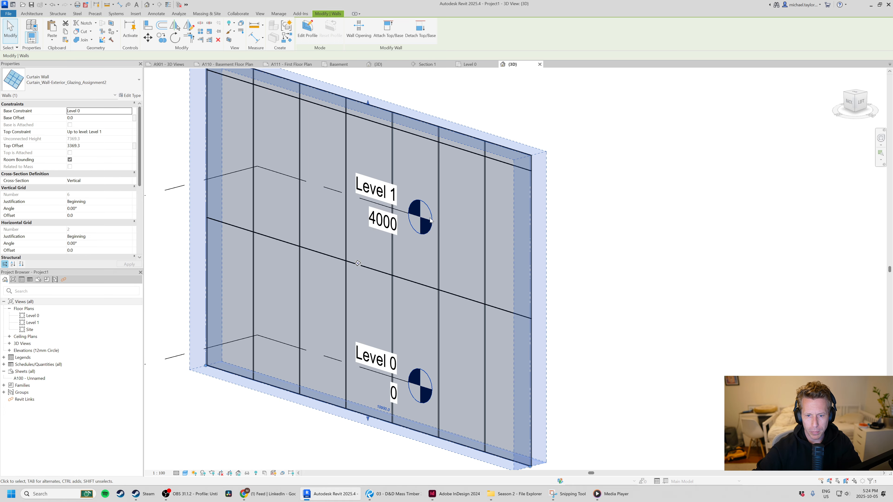
{"action": "scroll", "coordinate": [408, 199], "scroll_direction": "down", "scroll_amount": 2}
{"action": "left_click_drag", "start_coordinate": [501, 401], "coordinate": [533, 410]}
{"action": "left_click", "coordinate": [653, 396]}
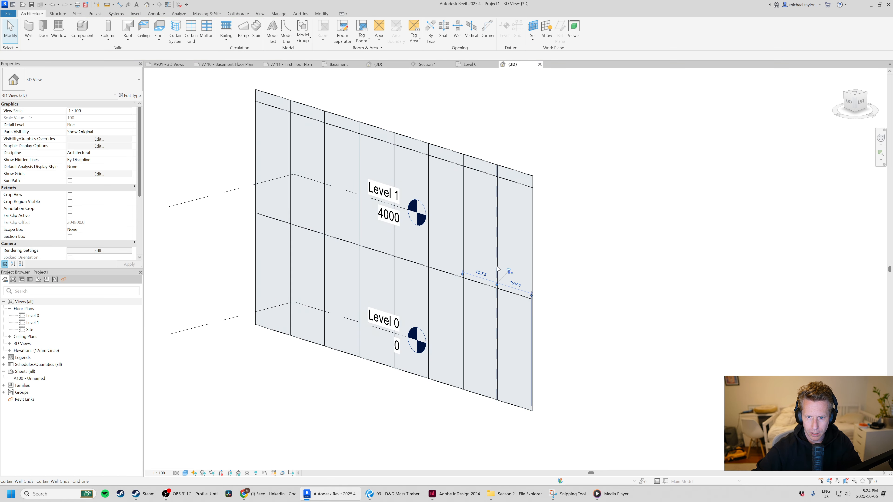
{"action": "left_click", "coordinate": [497, 269]}
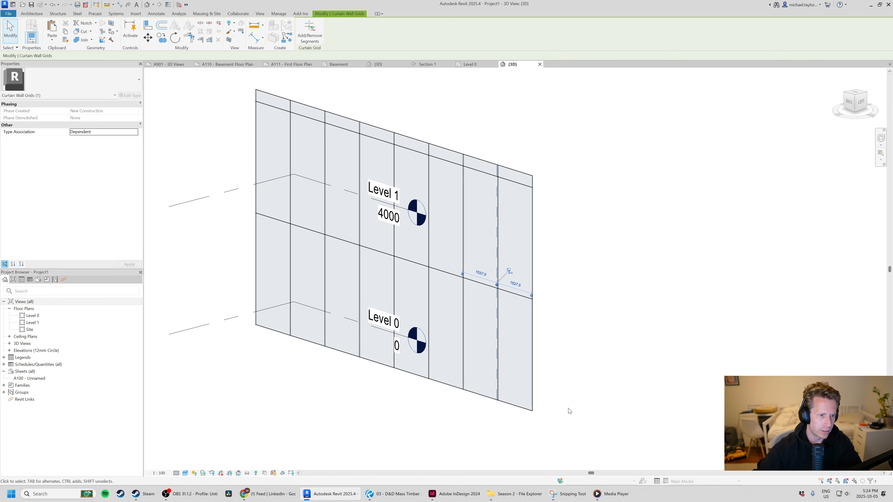
Change the curtain wall type's vertical grid layout to Fixed Distance and deselect the wall.
{"action": "left_click", "coordinate": [531, 333]}
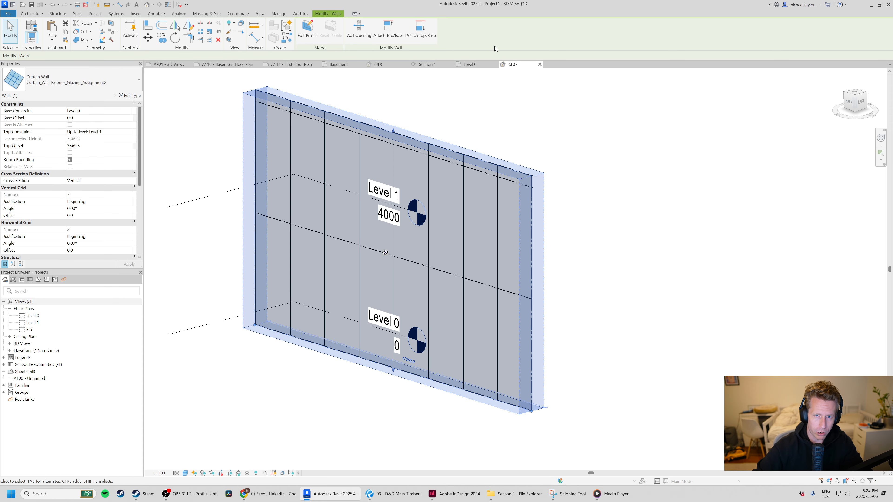
{"action": "left_click", "coordinate": [129, 96]}
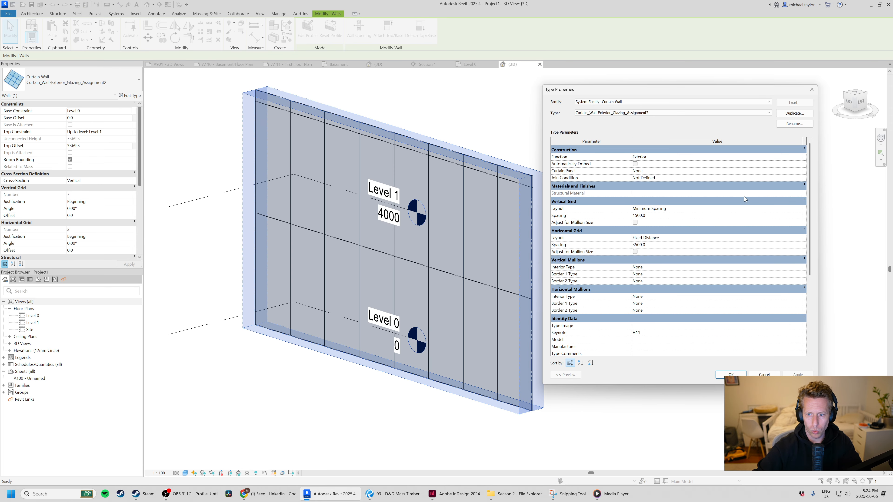
{"action": "left_click", "coordinate": [798, 210]}
{"action": "left_click", "coordinate": [664, 221]}
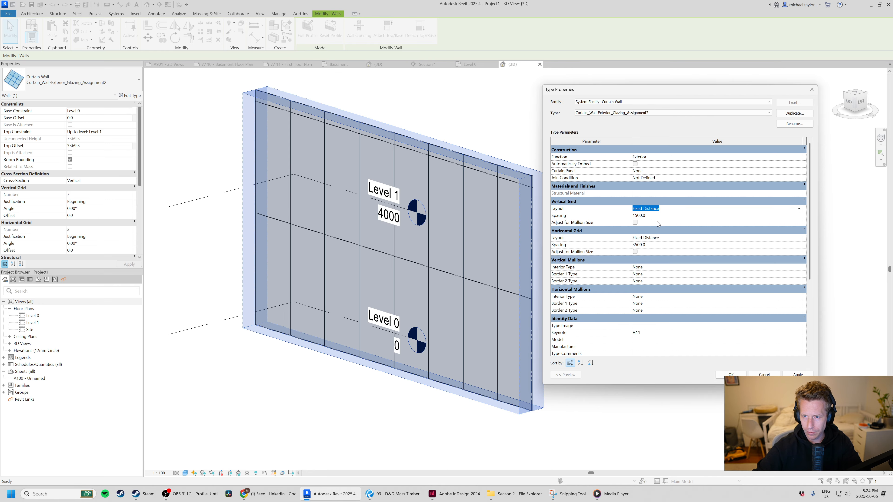
{"action": "left_click", "coordinate": [731, 374]}
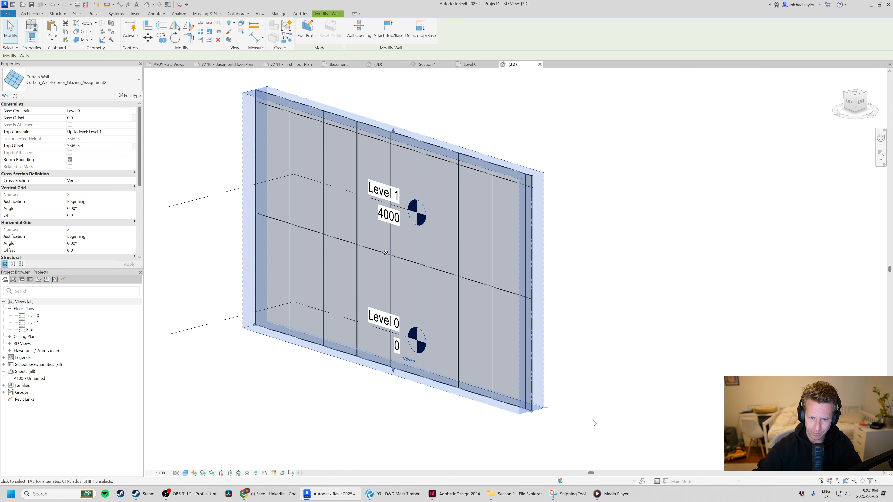
{"action": "left_click", "coordinate": [576, 424]}
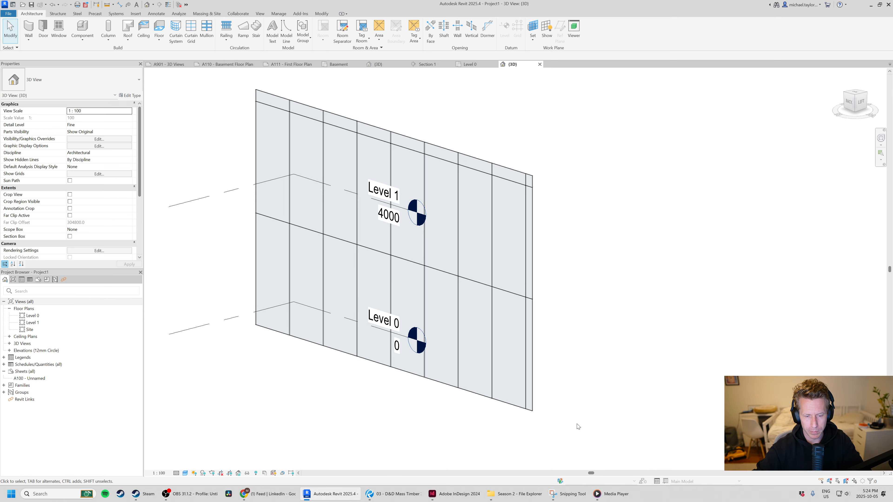